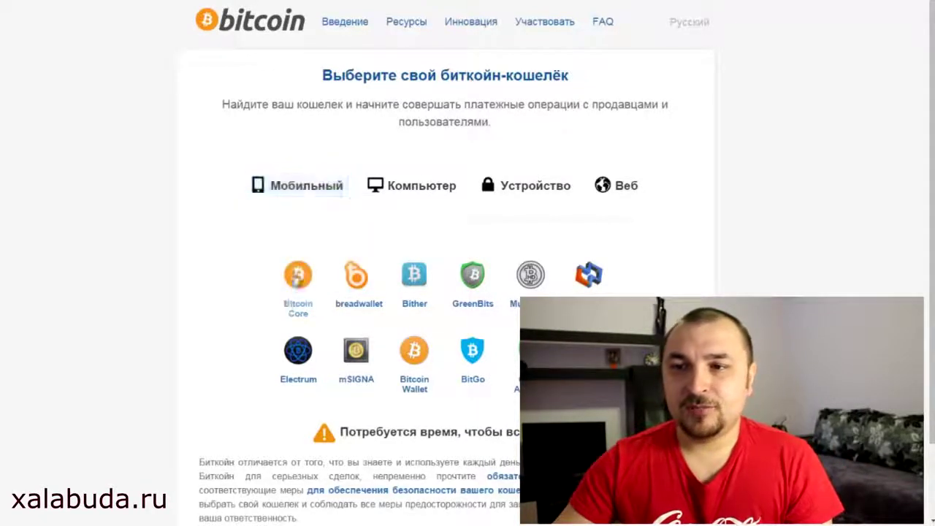
Step: View the Bitcoin Core wallet description on bitcoin.org, then close it
click(298, 276)
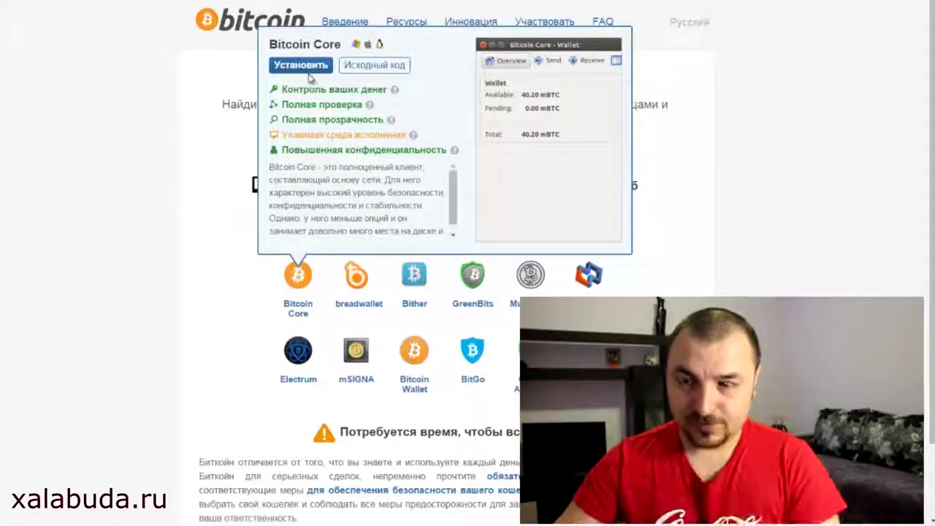
click(188, 373)
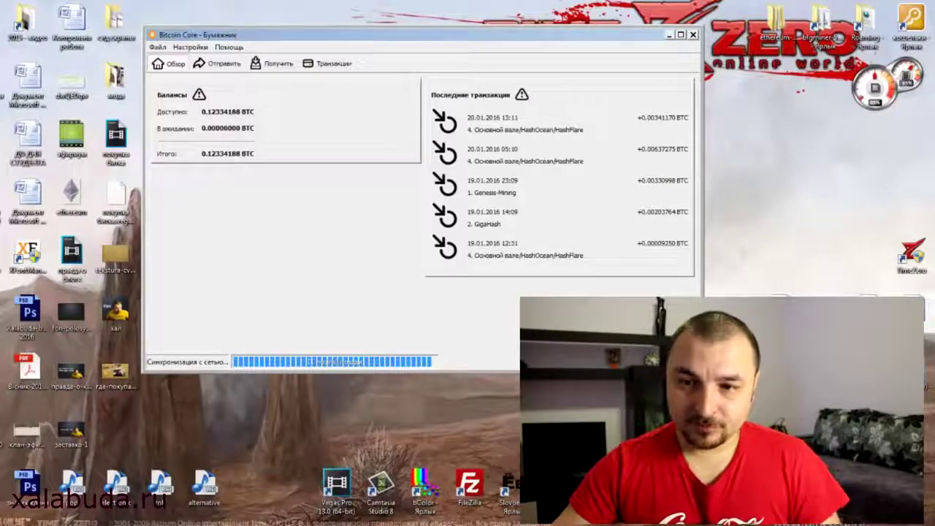
Step: Switch to the Explorer window showing the Криптовалюта (кошельки) folder
key(alt+Tab)
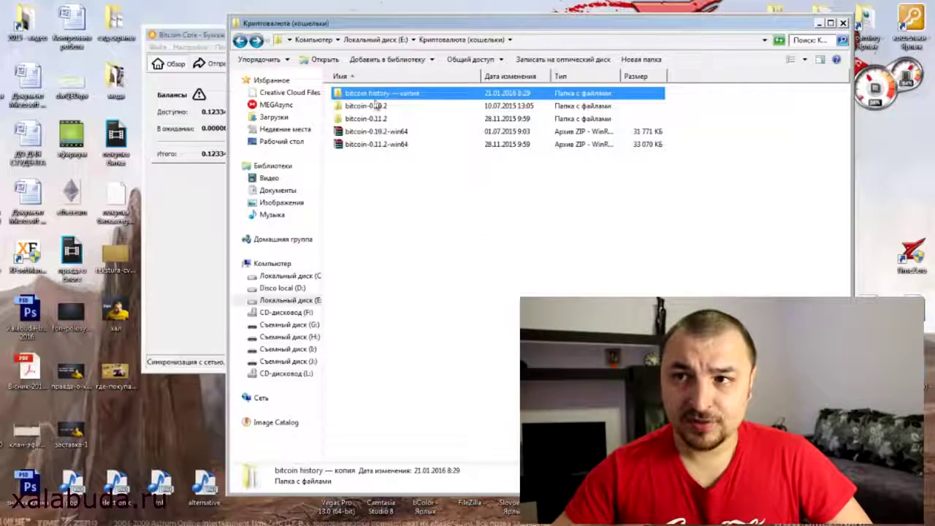
Step: Open the 'bitcoin history — копия' folder, select wallet.dat, then select the blocks folder
click(443, 203)
double_click(419, 95)
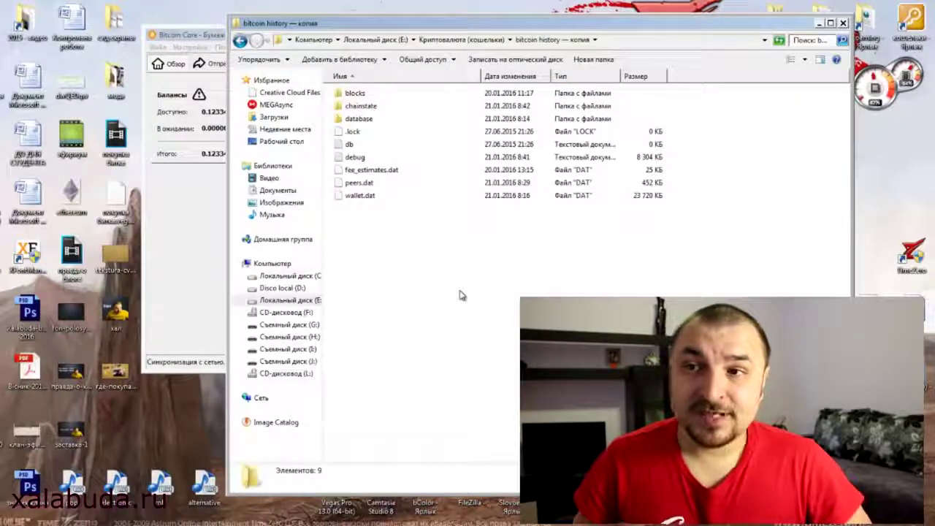
click(347, 196)
click(371, 257)
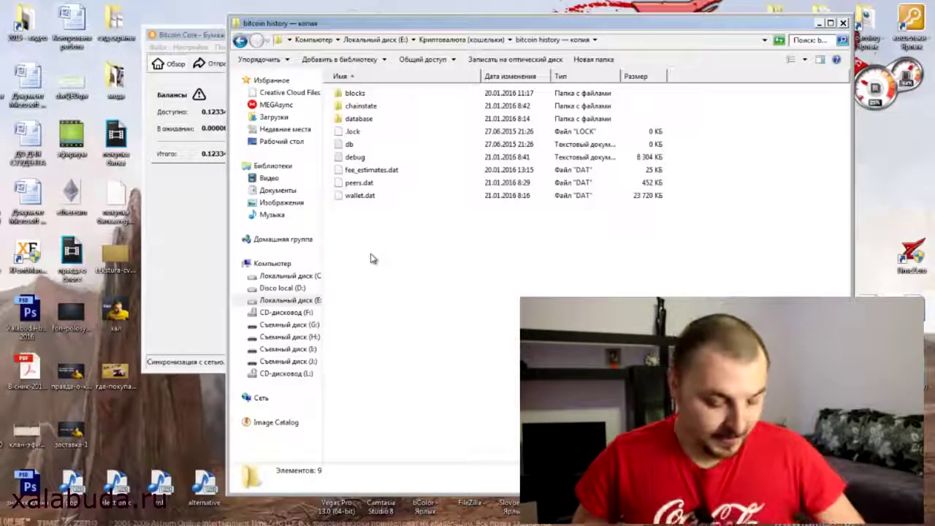
click(356, 196)
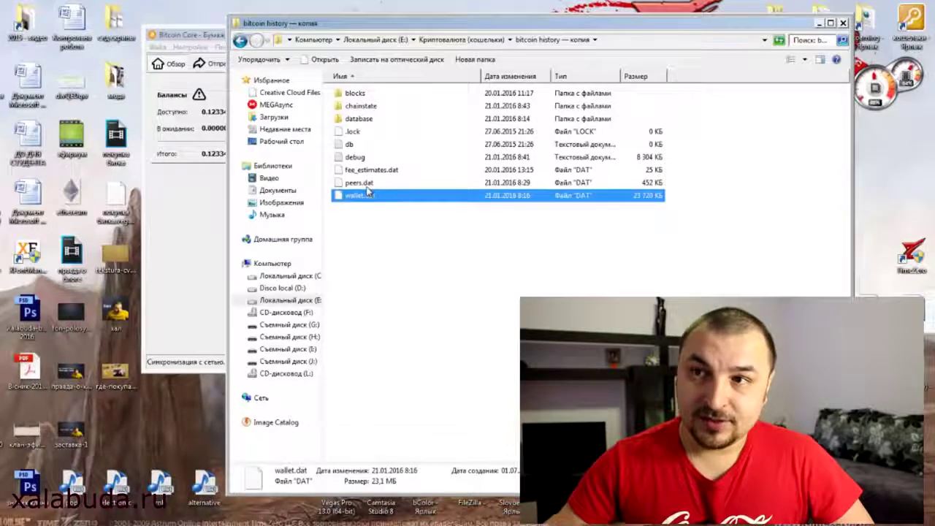
click(358, 95)
Step: Check the blocks folder's properties (59.8 GB), then move the Bitcoin Core window up and right
right_click(357, 95)
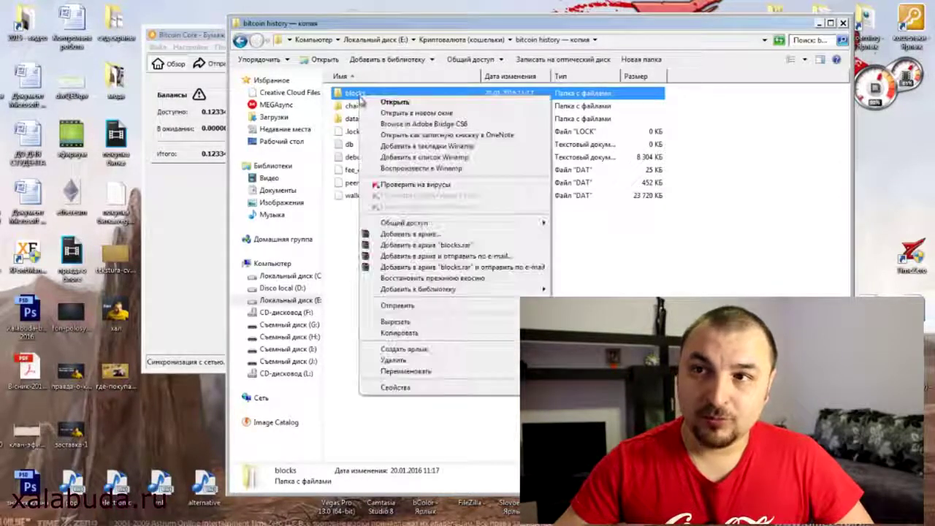
click(382, 389)
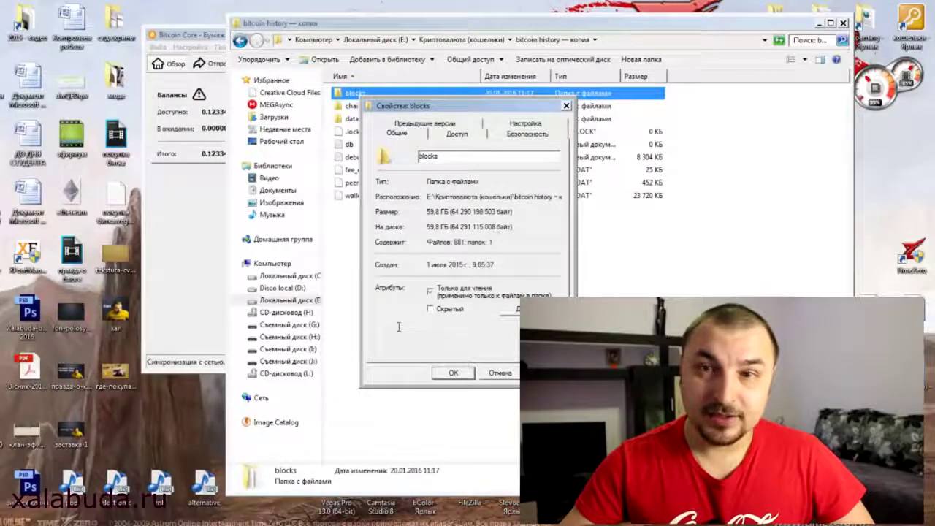
click(566, 107)
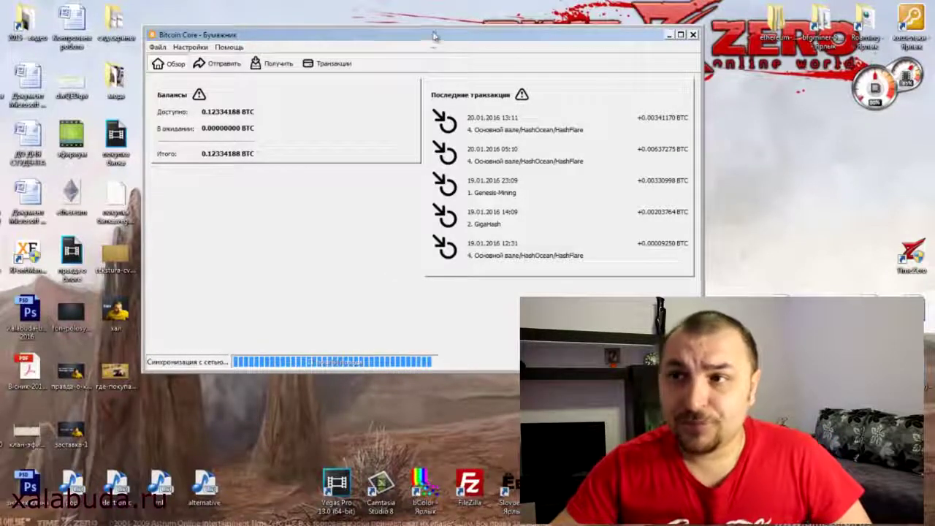
drag(431, 35, 441, 18)
Step: On the Получить tab, enable reusing an existing receive address and list the saved addresses
click(283, 47)
click(208, 130)
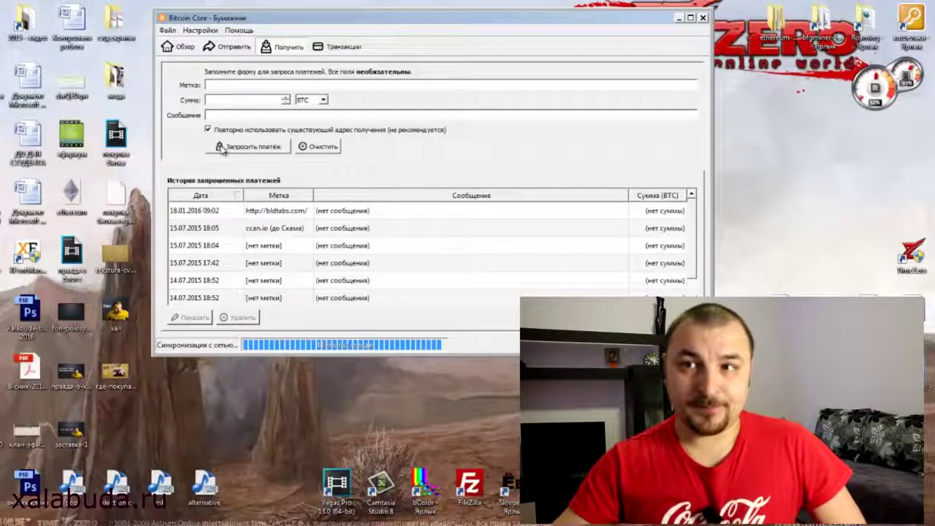
click(221, 148)
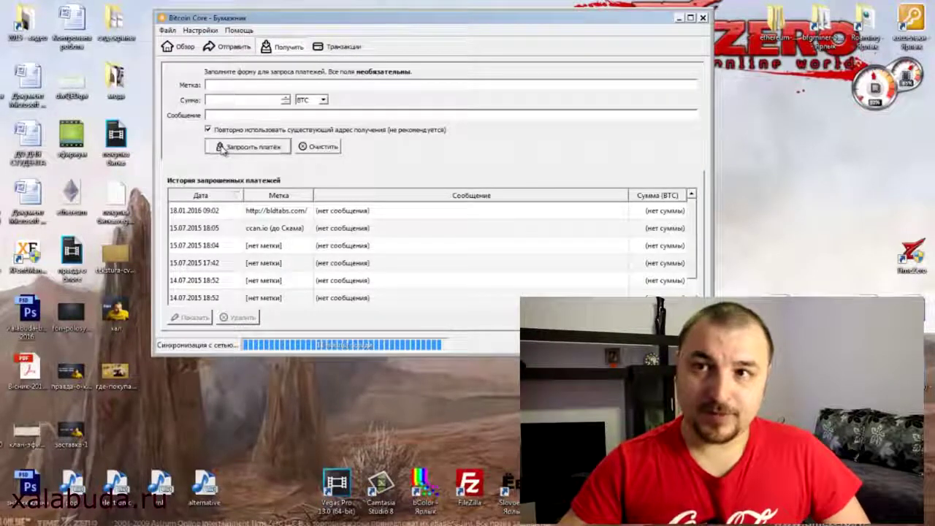
Step: Browse the saved addresses from 1. Genesis-Mining to 6. ZeusHash, opening the mining-cloud.de label unchanged
click(280, 175)
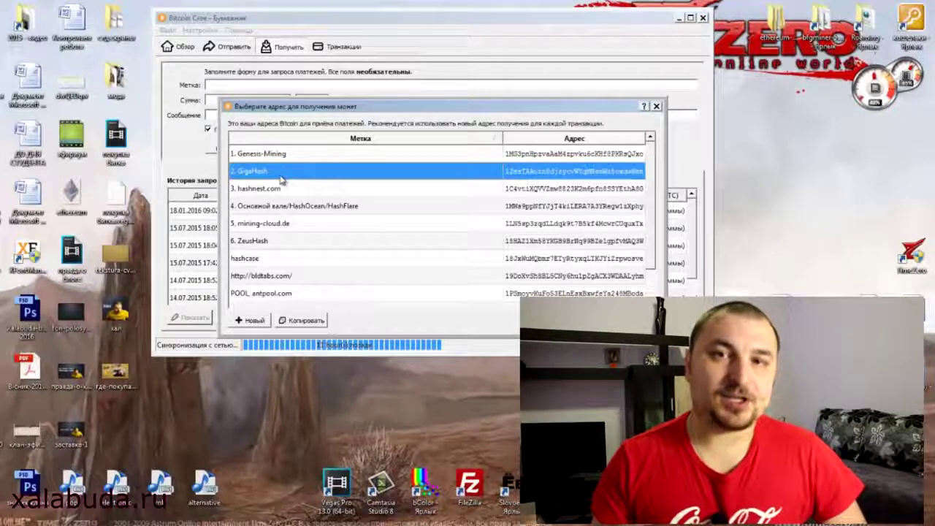
click(291, 207)
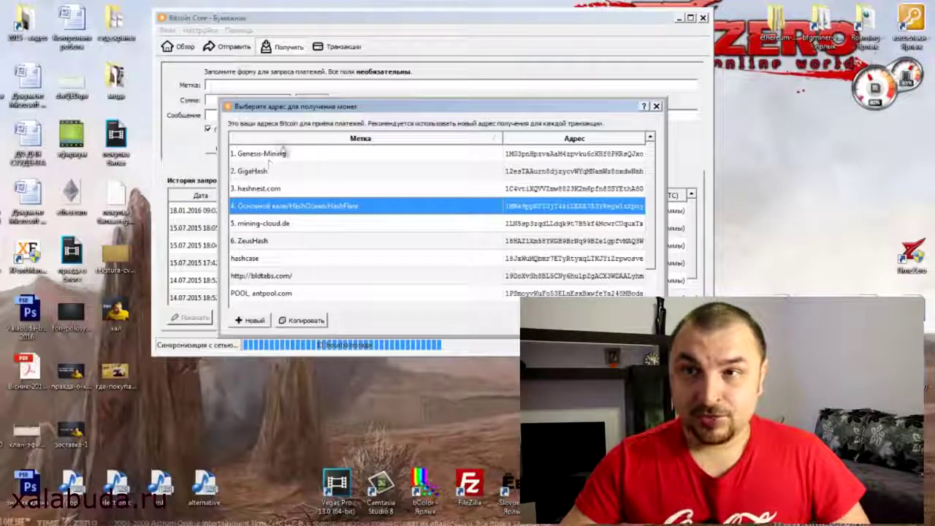
click(285, 154)
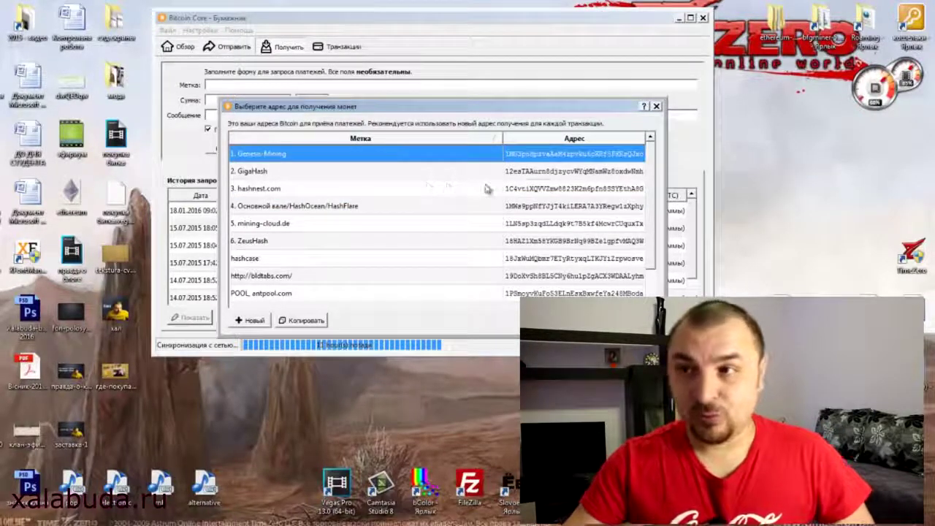
click(296, 175)
click(334, 191)
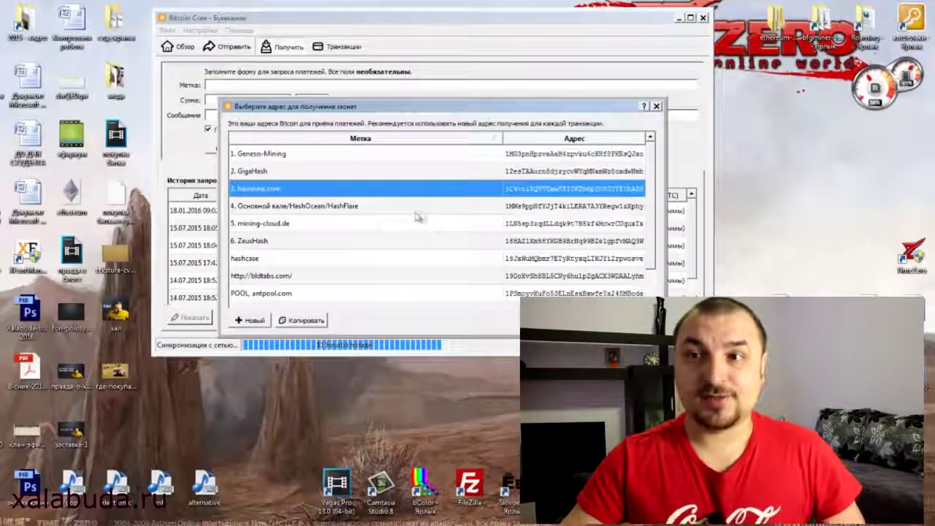
click(330, 209)
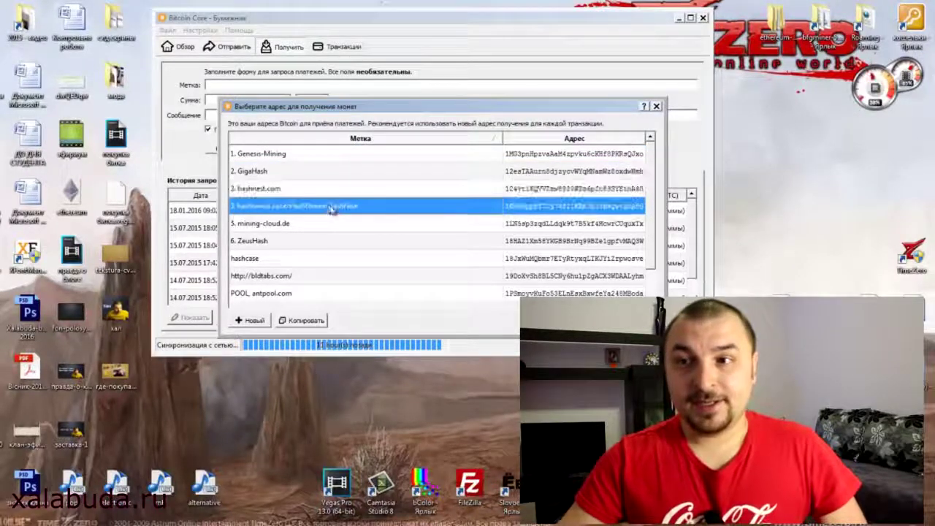
click(271, 224)
right_click(268, 227)
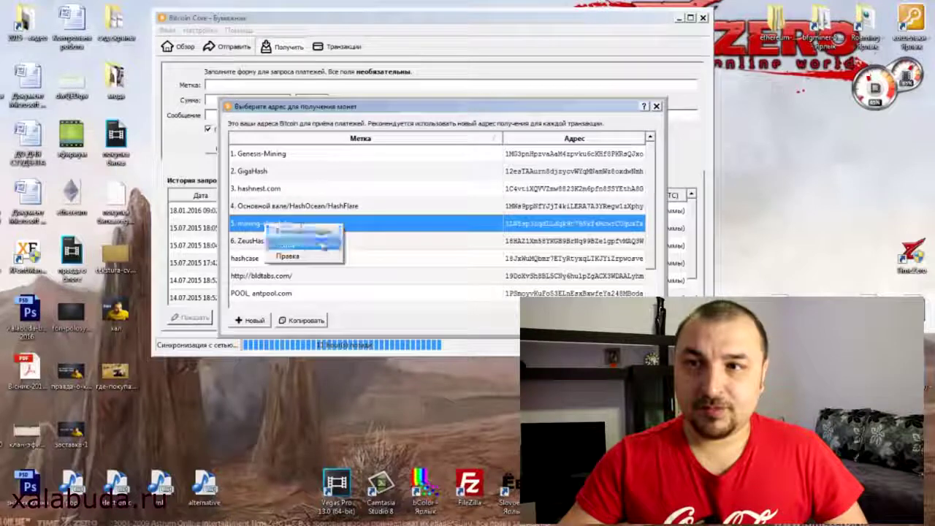
click(323, 256)
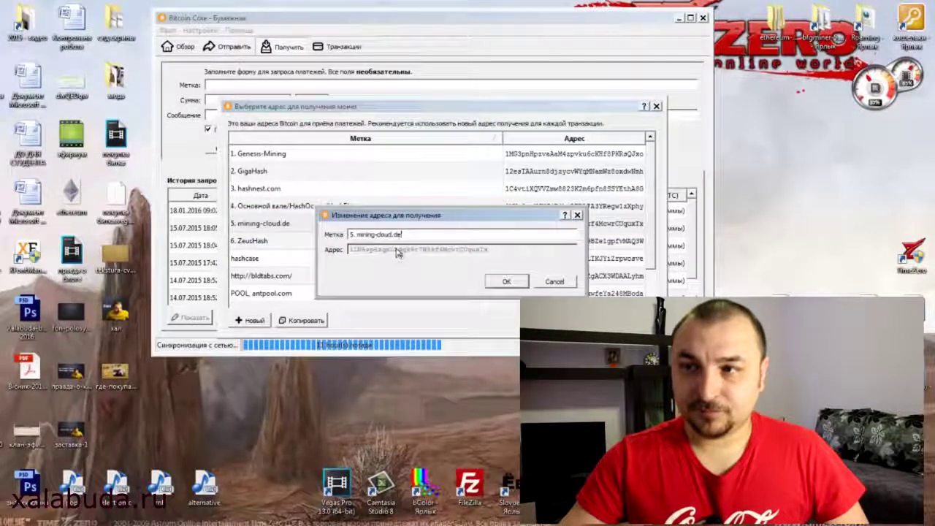
key(Return)
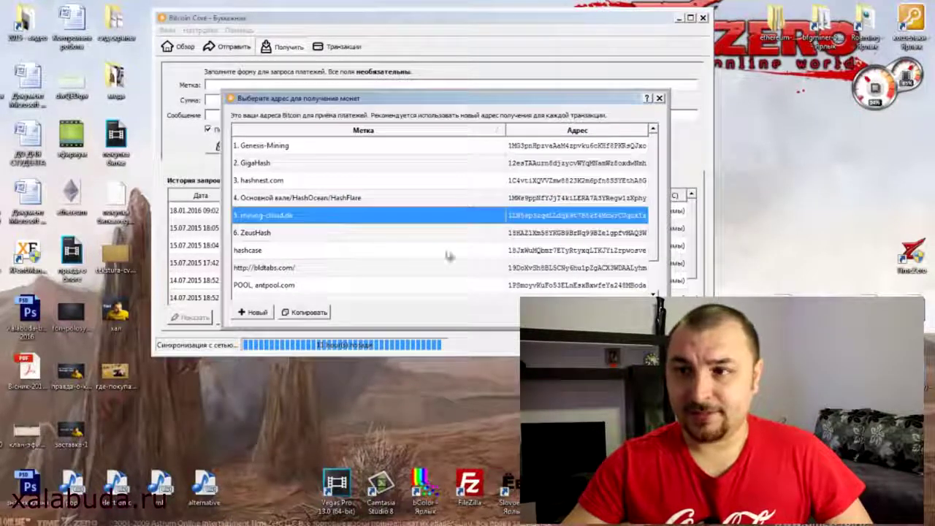
click(496, 234)
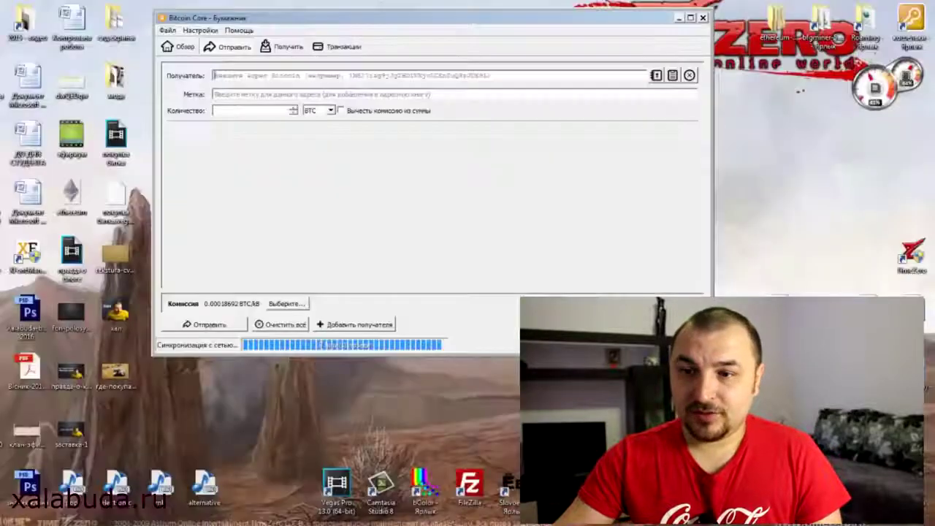
Step: Get the 2. GigaHash address from the saved receive addresses list
click(281, 47)
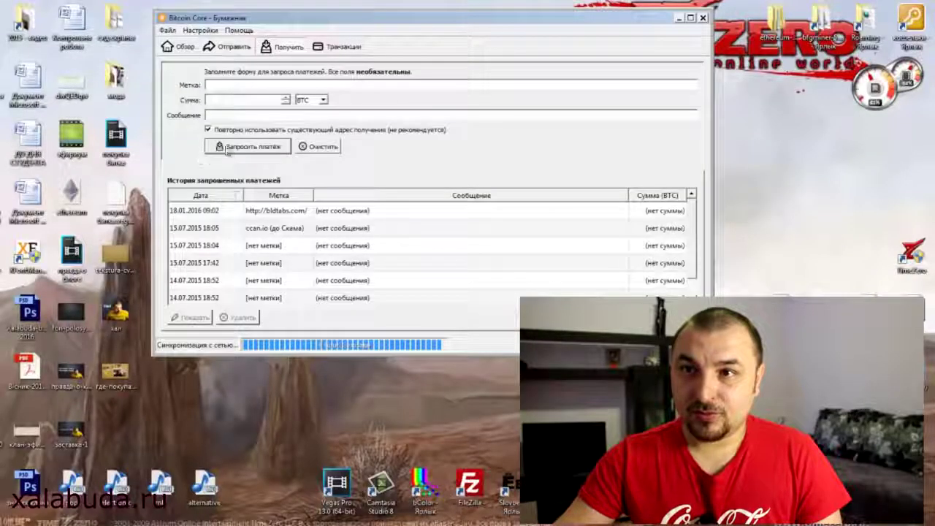
click(208, 129)
click(655, 107)
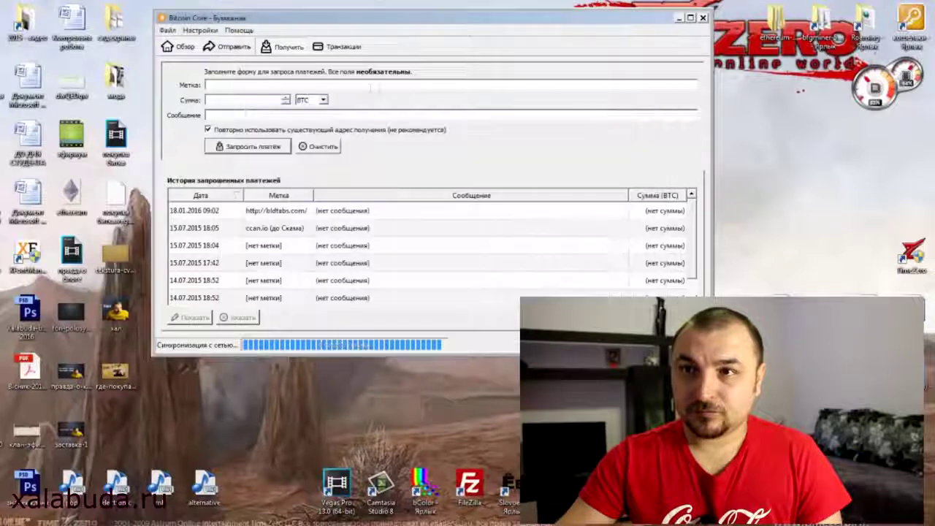
Step: Paste the GigaHash address as recipient, enter 0.01 BTC, and show the fee options
click(226, 47)
click(247, 74)
text(12esTAAurn8djxycvWYqMNamWs9oxdwNeb)
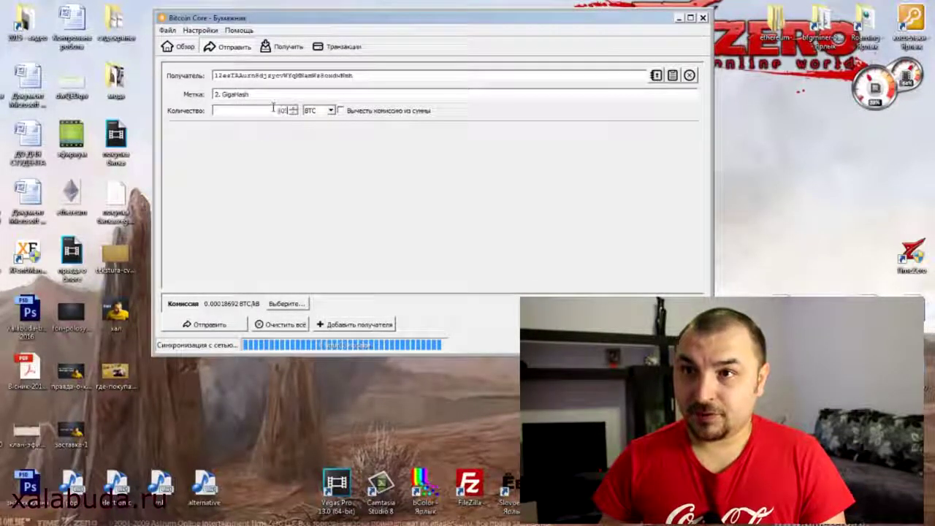
click(274, 110)
text(0.01)
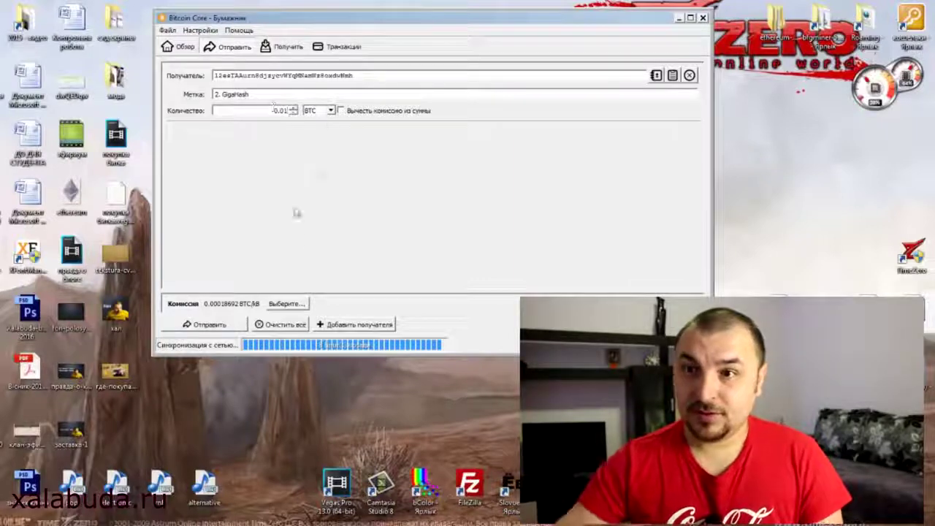
click(287, 304)
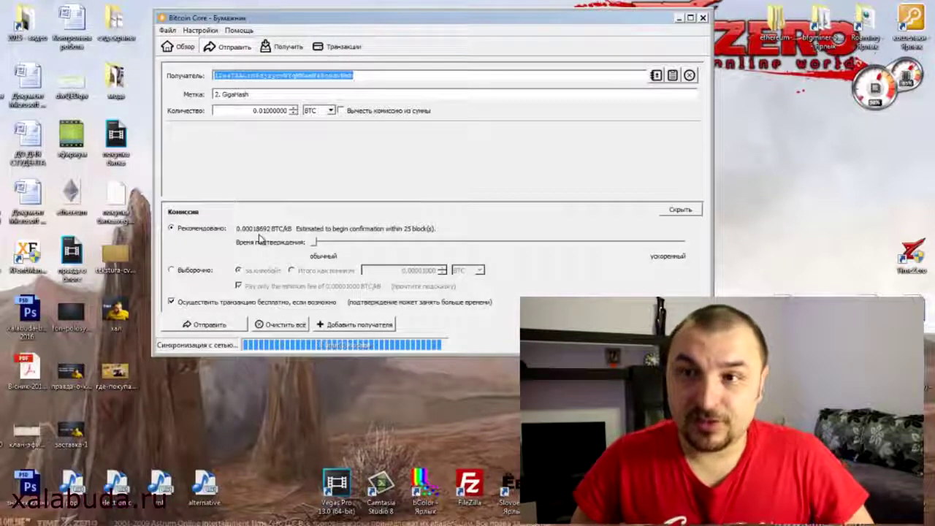
click(172, 270)
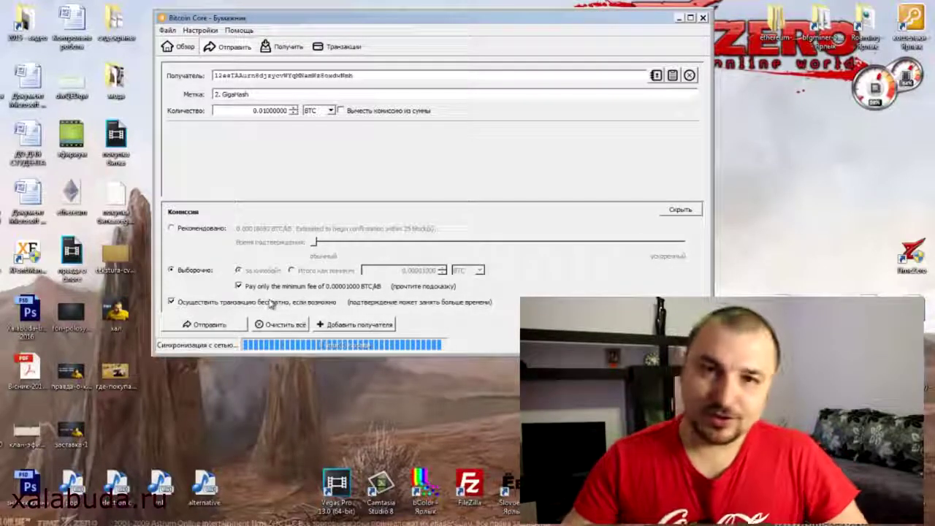
click(181, 228)
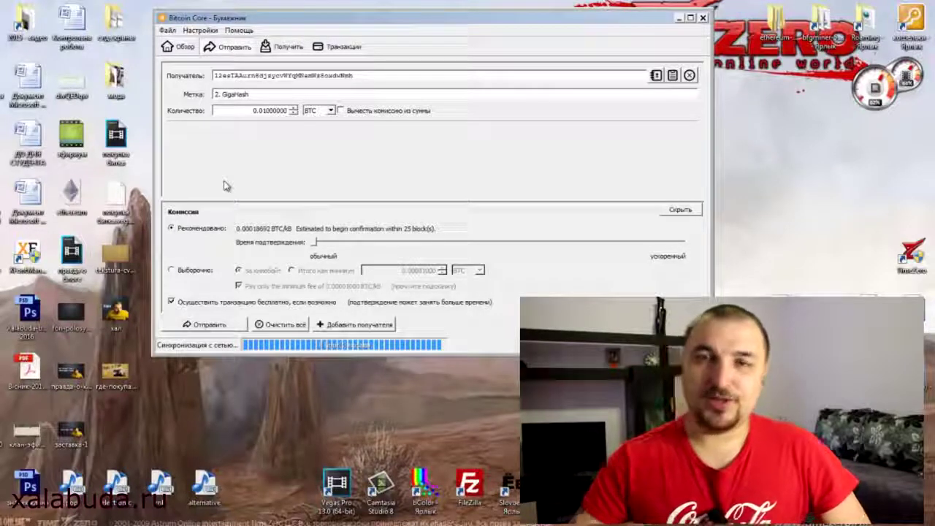